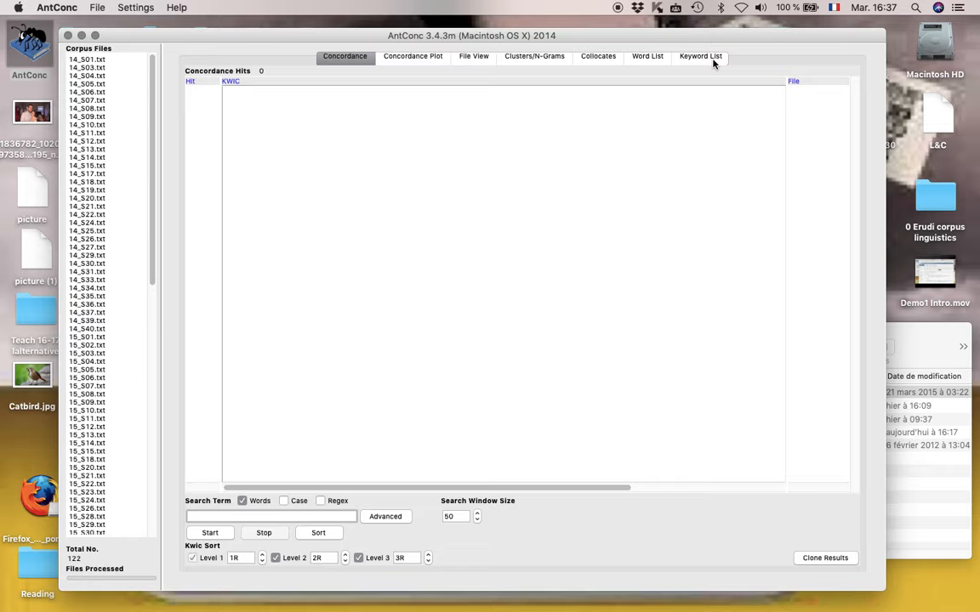
# Generate the word list for the loaded corpus files, sorted by frequency
pyautogui.click(657, 59)
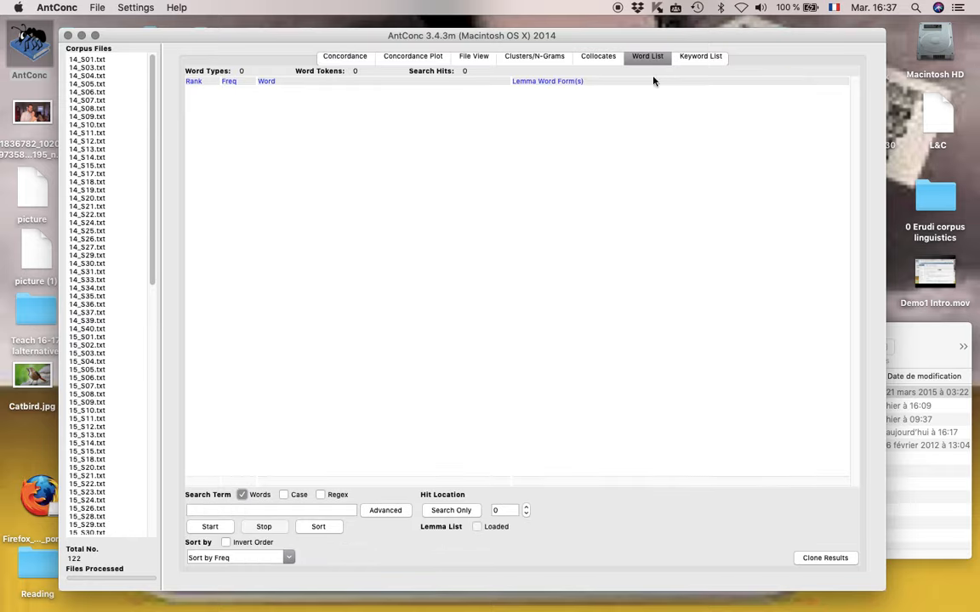
pyautogui.click(212, 529)
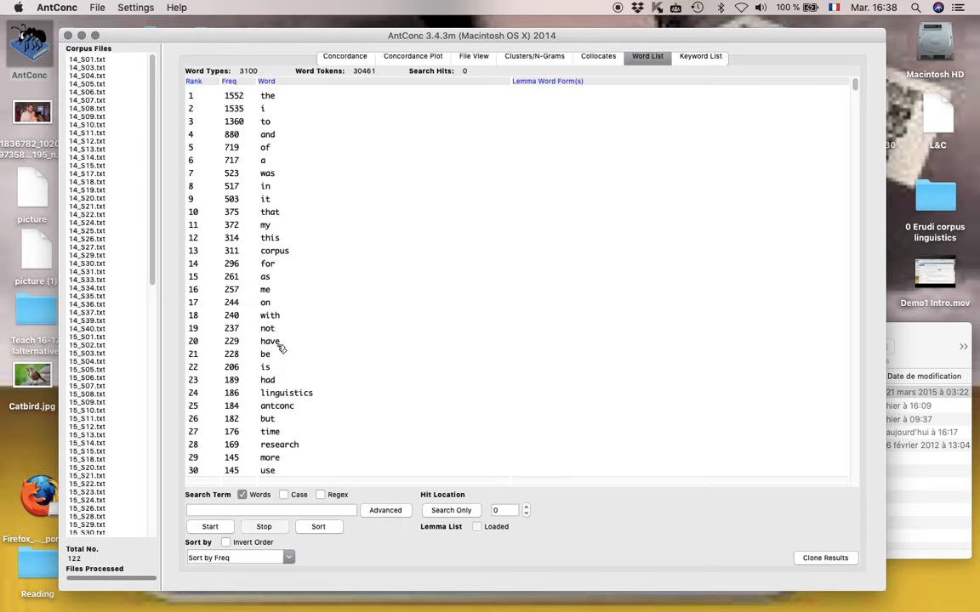
# In the keyword list preferences, set the reference corpus to use word lists instead of raw files
pyautogui.click(700, 57)
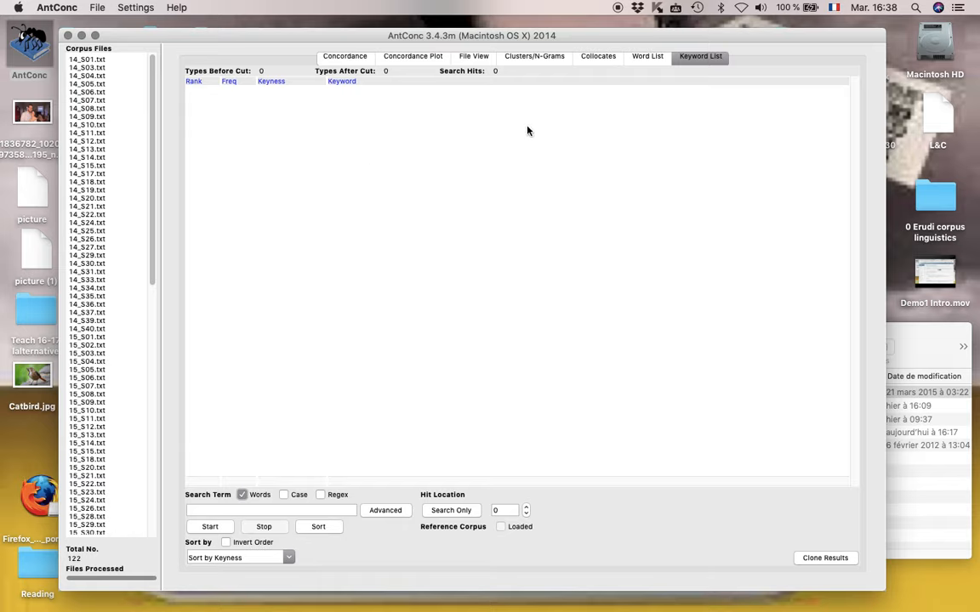
pyautogui.click(136, 9)
pyautogui.click(146, 36)
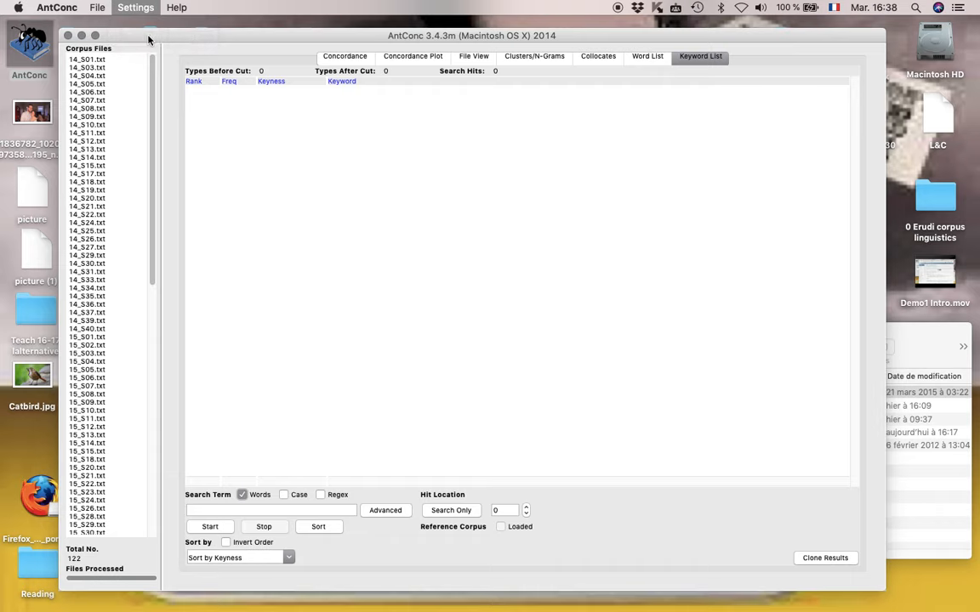
pyautogui.click(374, 286)
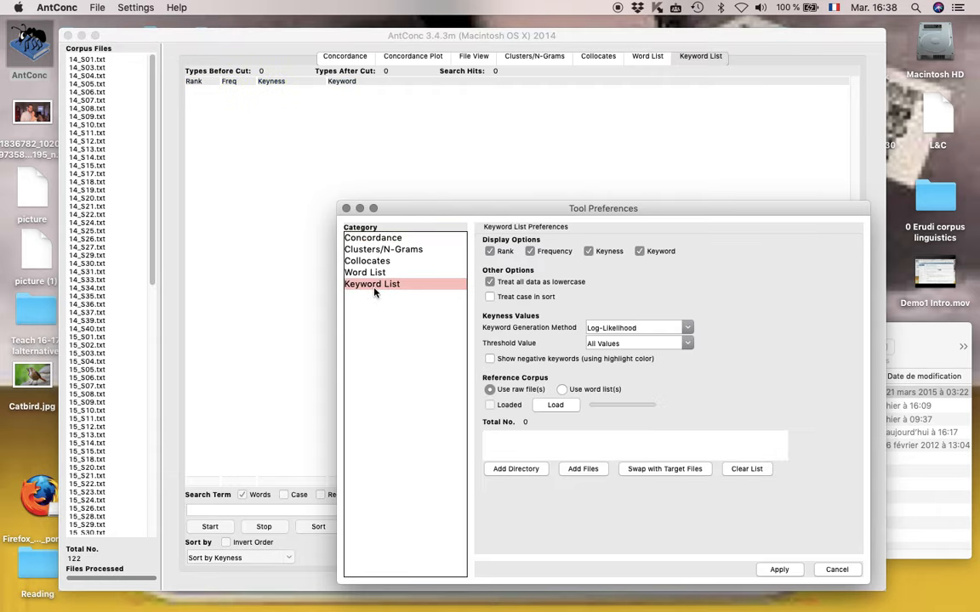
pyautogui.click(575, 392)
# Add BNC_wordlist.txt from the desktop folder "0 Erudi corpus linguistics" and load it as the reference corpus
pyautogui.click(583, 470)
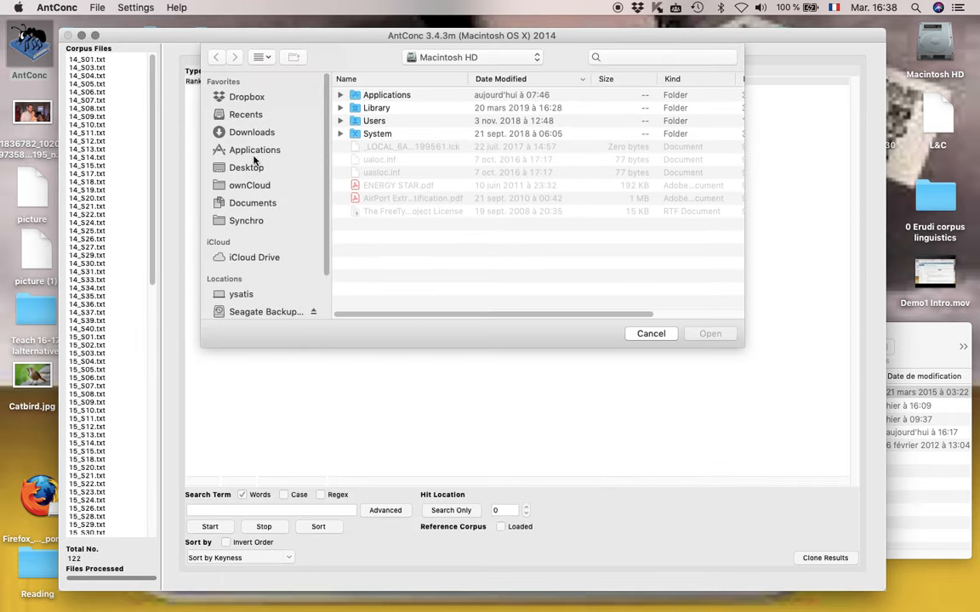
pyautogui.click(252, 174)
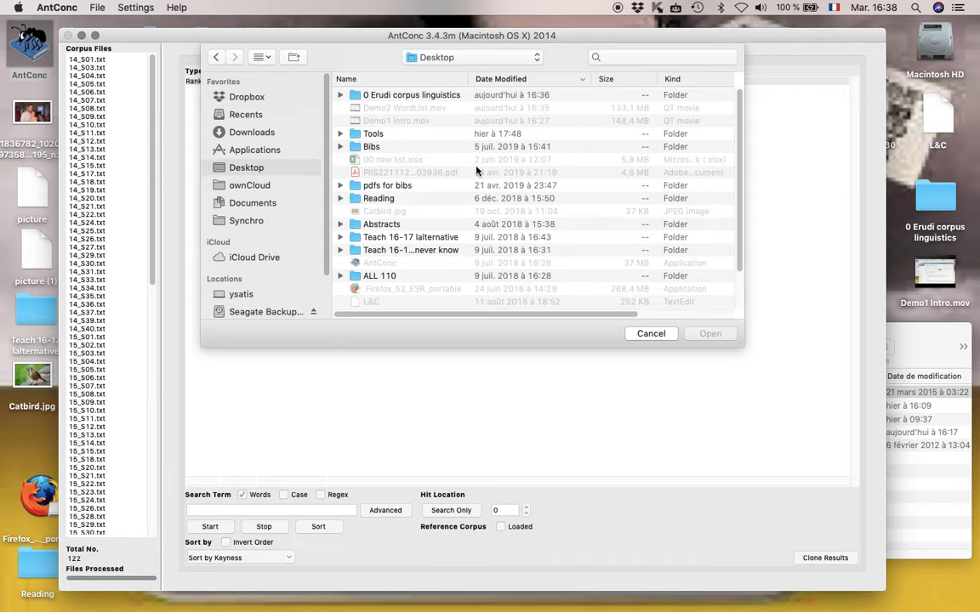
pyautogui.doubleClick(383, 95)
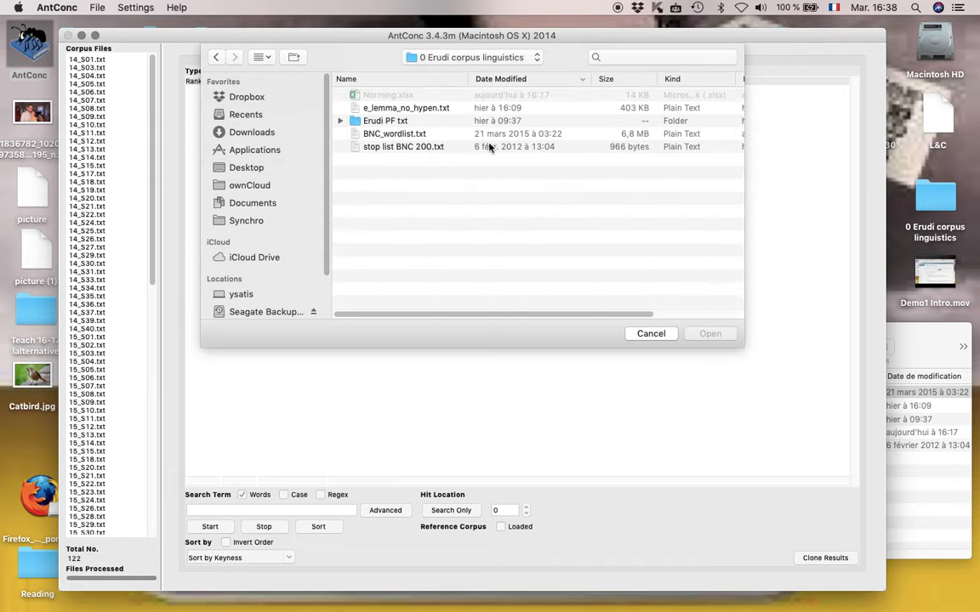
pyautogui.click(371, 132)
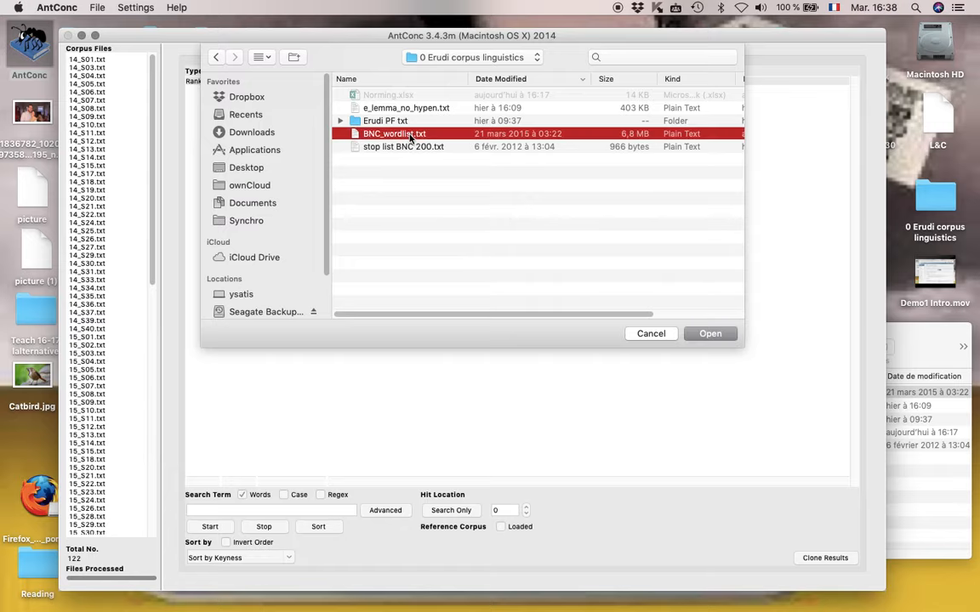
pyautogui.click(706, 335)
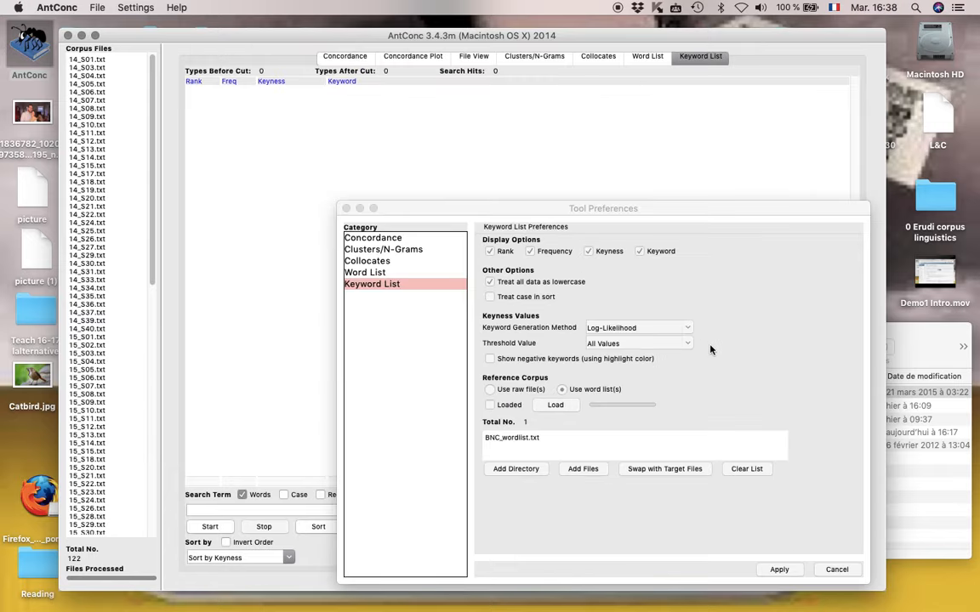
pyautogui.click(561, 407)
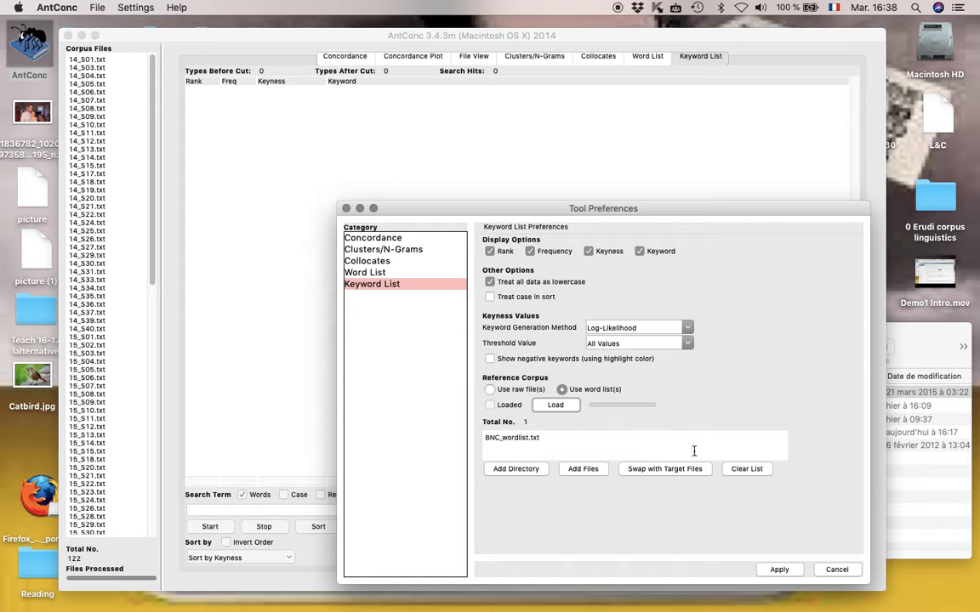
pyautogui.click(568, 405)
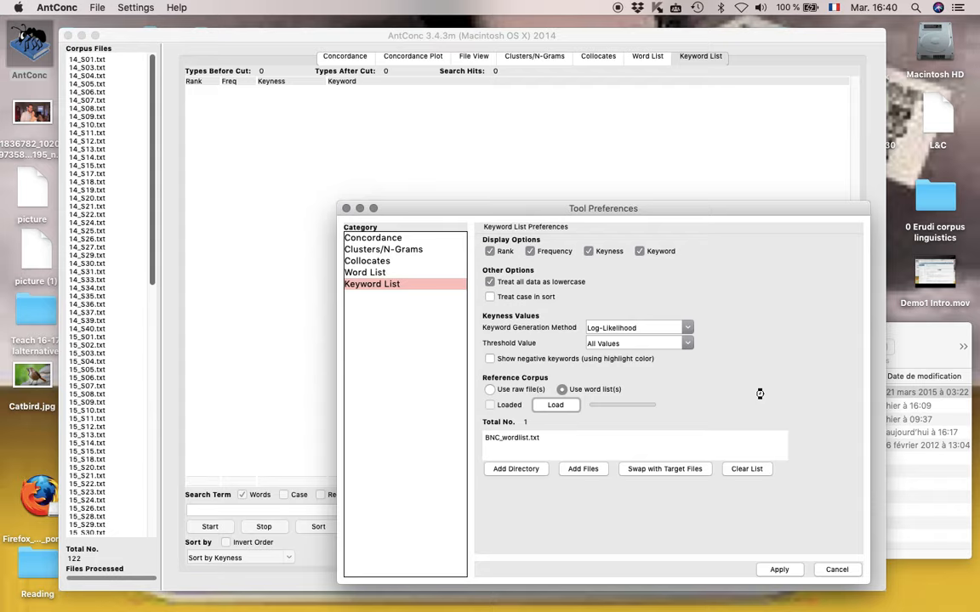
# Switch to Finder, open BNC_wordlist.txt in TextEdit, examine its most frequent and rarest entries, and close it
pyautogui.click(929, 350)
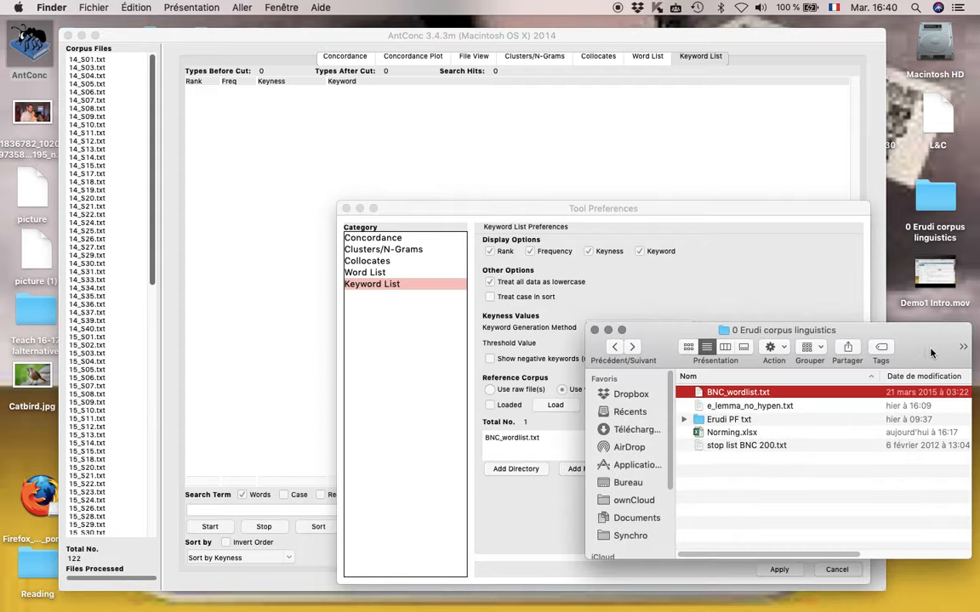
pyautogui.doubleClick(733, 395)
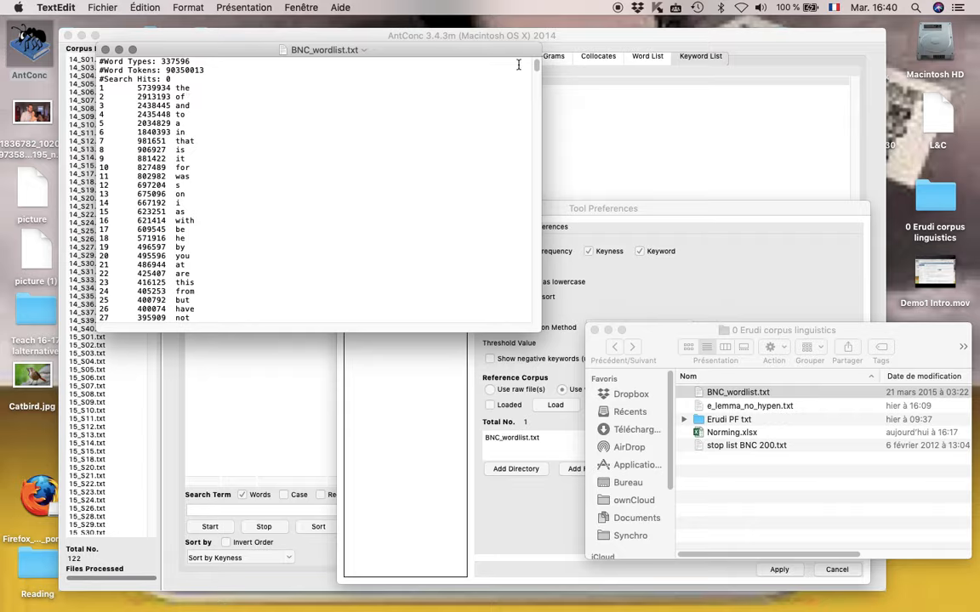
pyautogui.moveTo(537, 66); pyautogui.dragTo(549, 342)
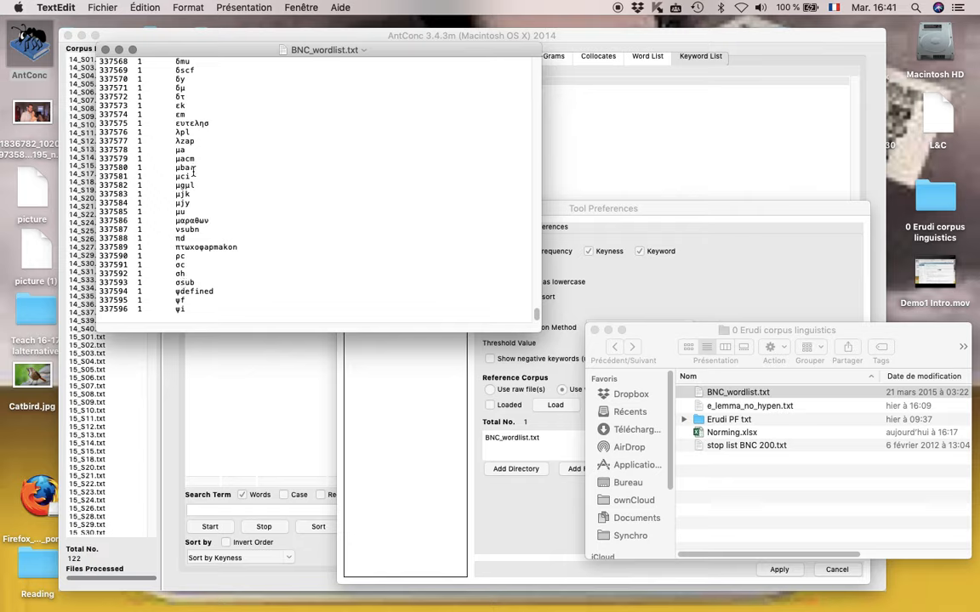
pyautogui.moveTo(538, 322); pyautogui.dragTo(538, 310)
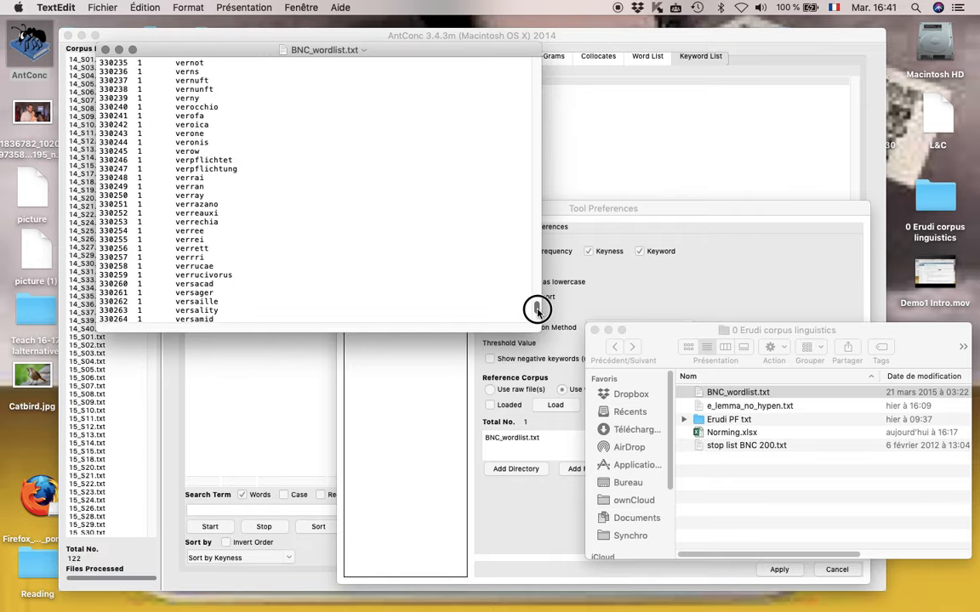
pyautogui.scroll(2, 374, 264)
pyautogui.scroll(5, 298, 171)
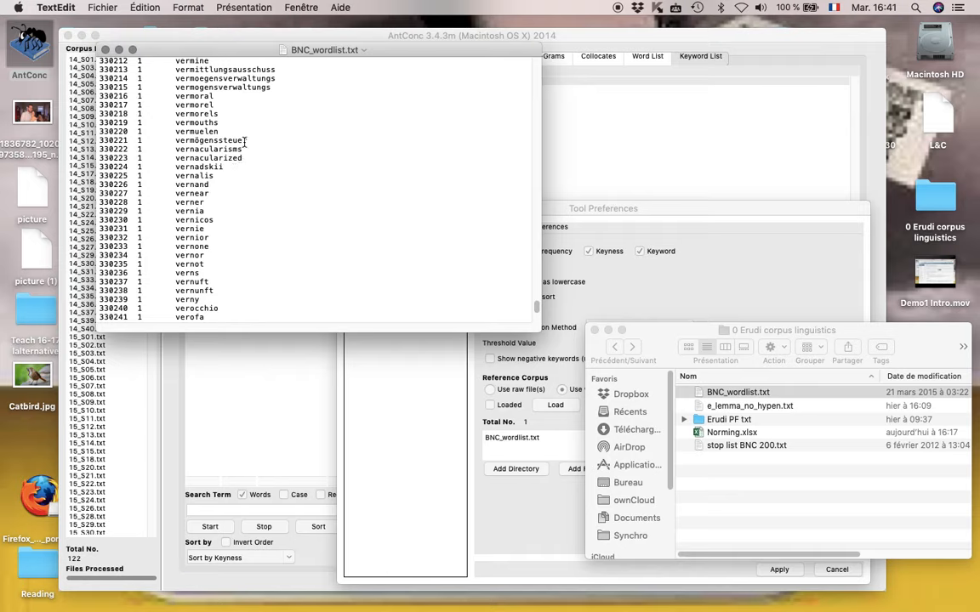
pyautogui.scroll(5, 261, 187)
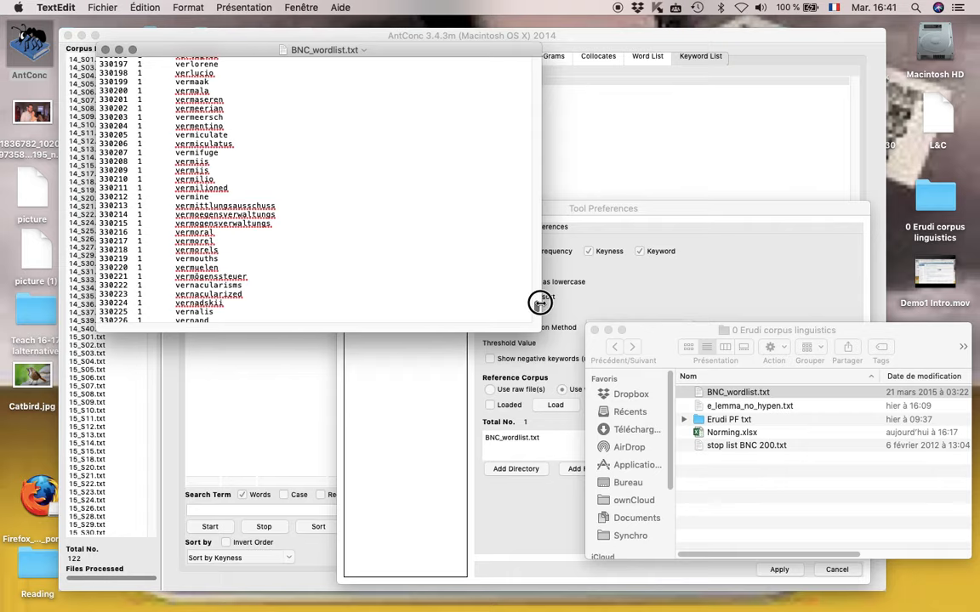
pyautogui.moveTo(539, 302); pyautogui.dragTo(516, 213)
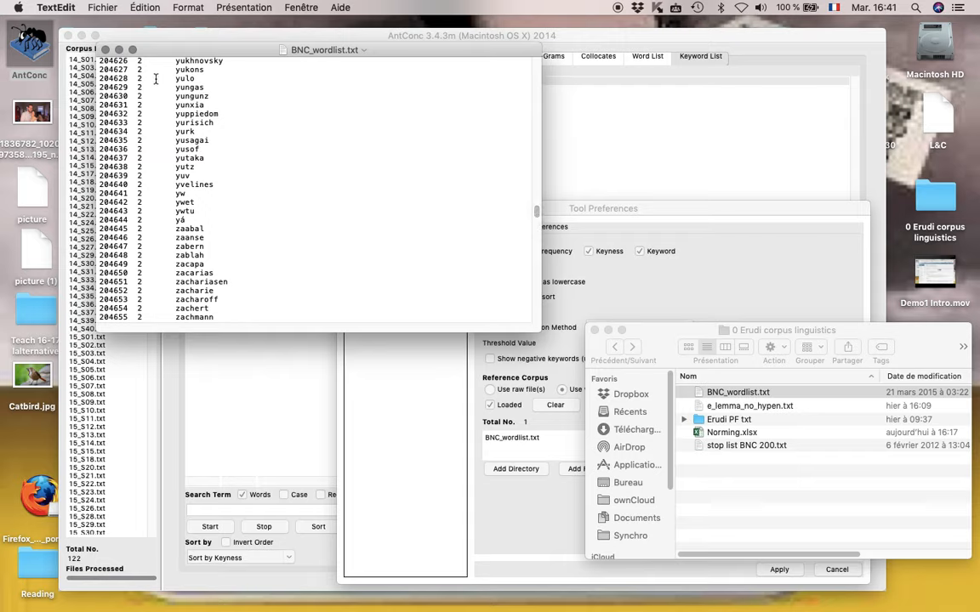
pyautogui.click(105, 49)
# Return to AntConc, apply the keyword preferences and generate the keyword list against the BNC reference, sorted by keyness
pyautogui.click(507, 207)
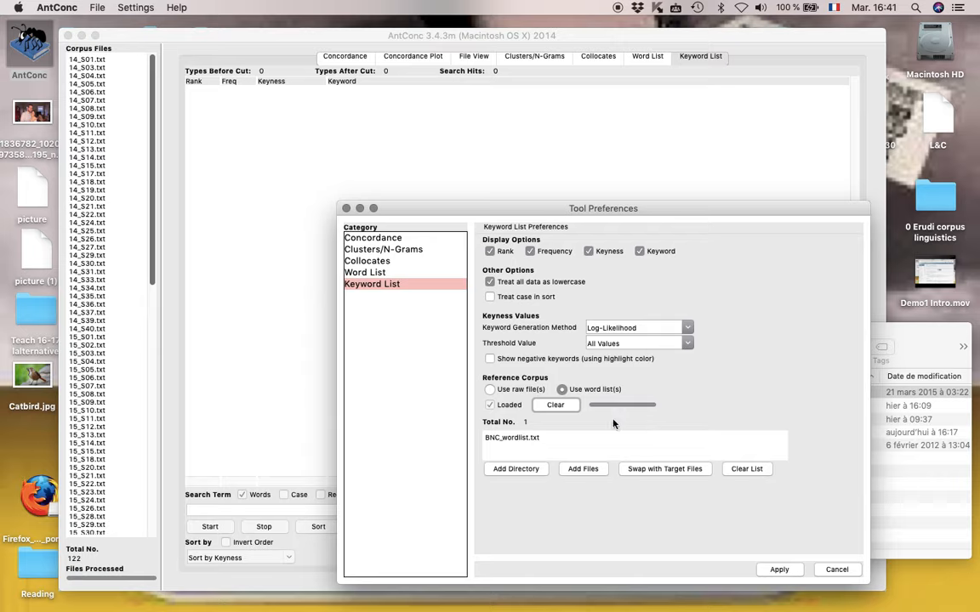
pyautogui.click(779, 569)
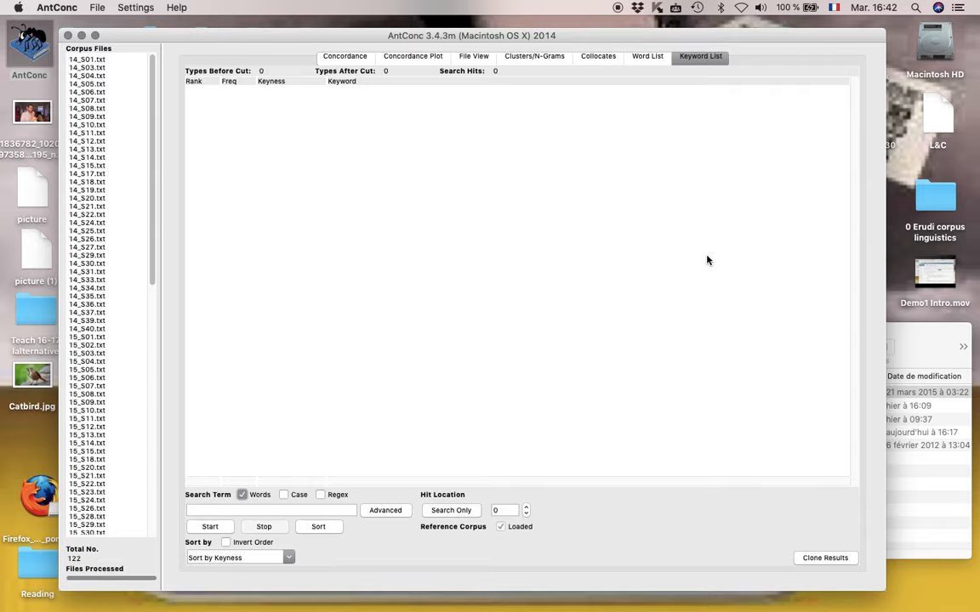
pyautogui.click(210, 526)
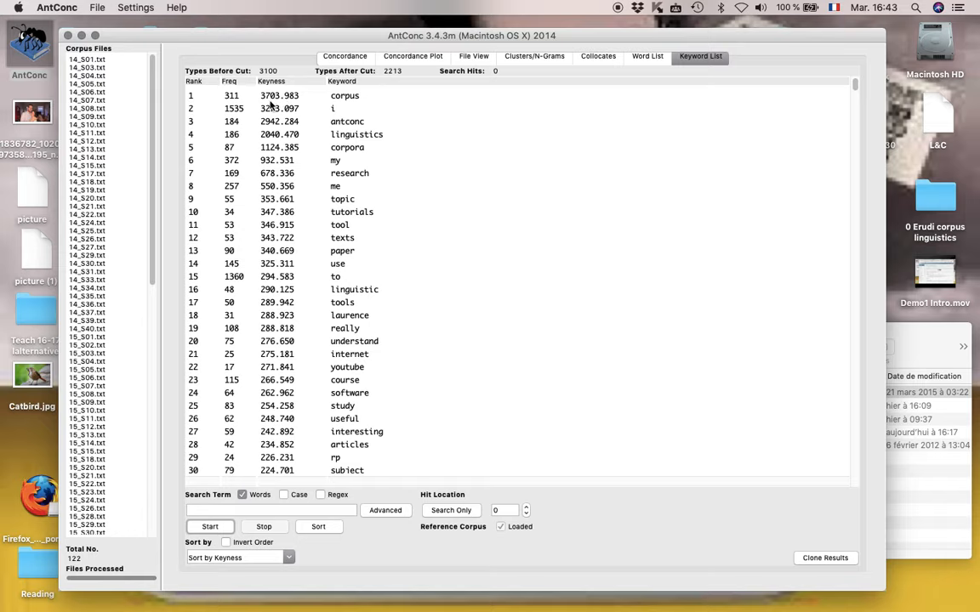
# Examine the available keyword generation methods in the keyword list preferences and leave without applying changes
pyautogui.click(146, 11)
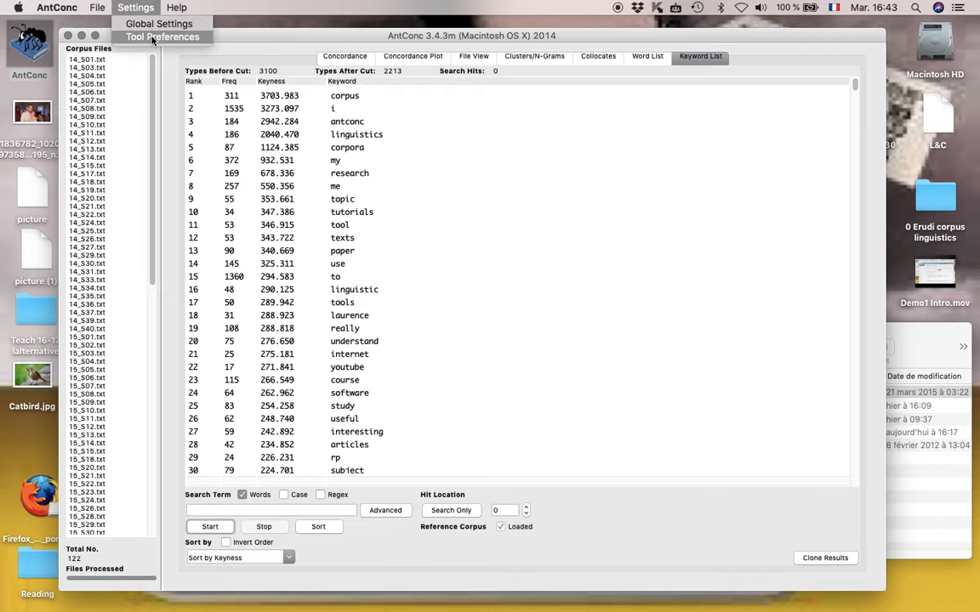
pyautogui.click(162, 37)
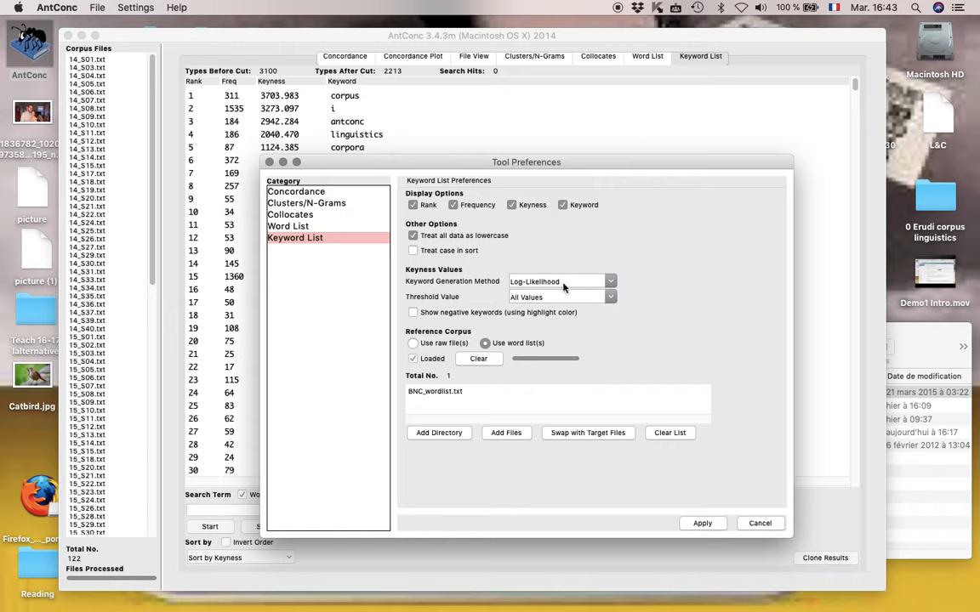
pyautogui.click(611, 284)
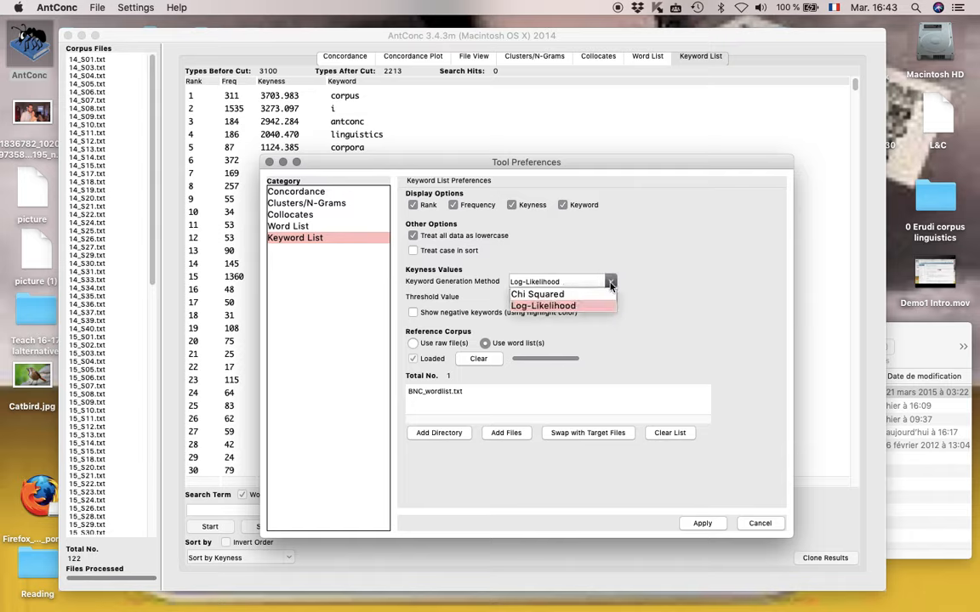
pyautogui.click(582, 307)
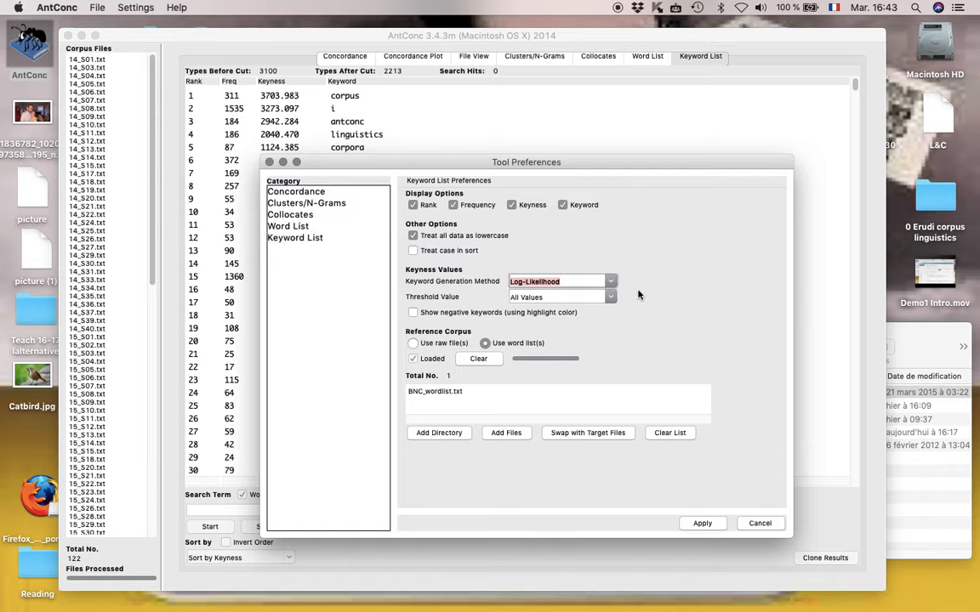
pyautogui.click(760, 523)
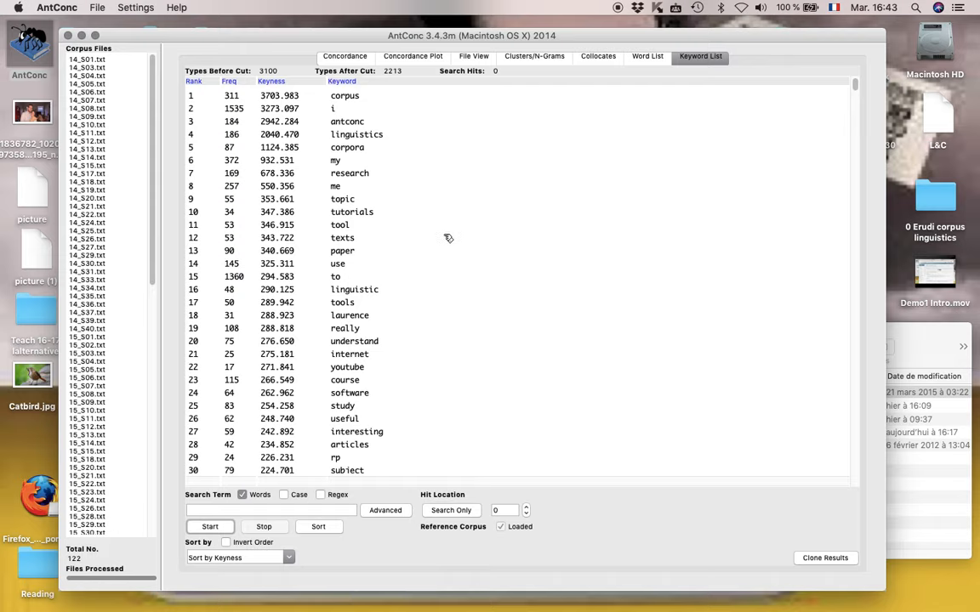
# Review the keyword list from the strongest keywords down to single-occurrence words, and search it for "youtube" without regenerating the list
pyautogui.scroll(-2, 448, 237)
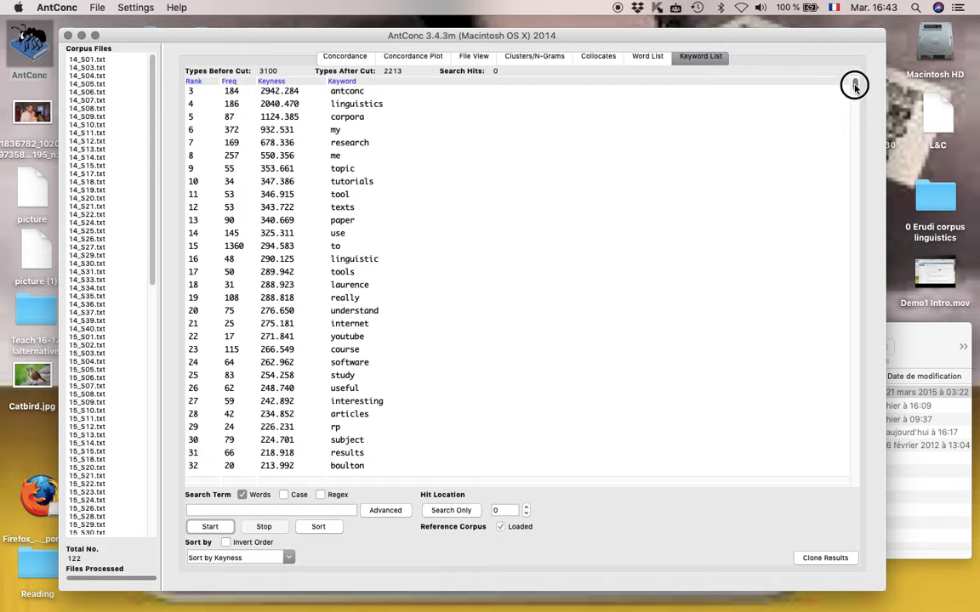
pyautogui.scroll(-10, 855, 85)
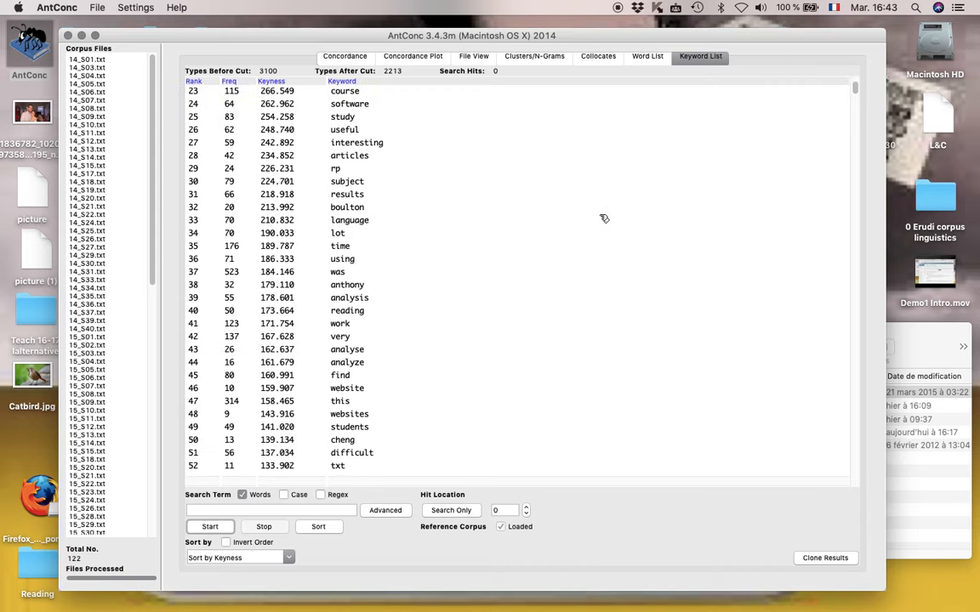
pyautogui.scroll(-8, 604, 219)
pyautogui.scroll(20, 604, 219)
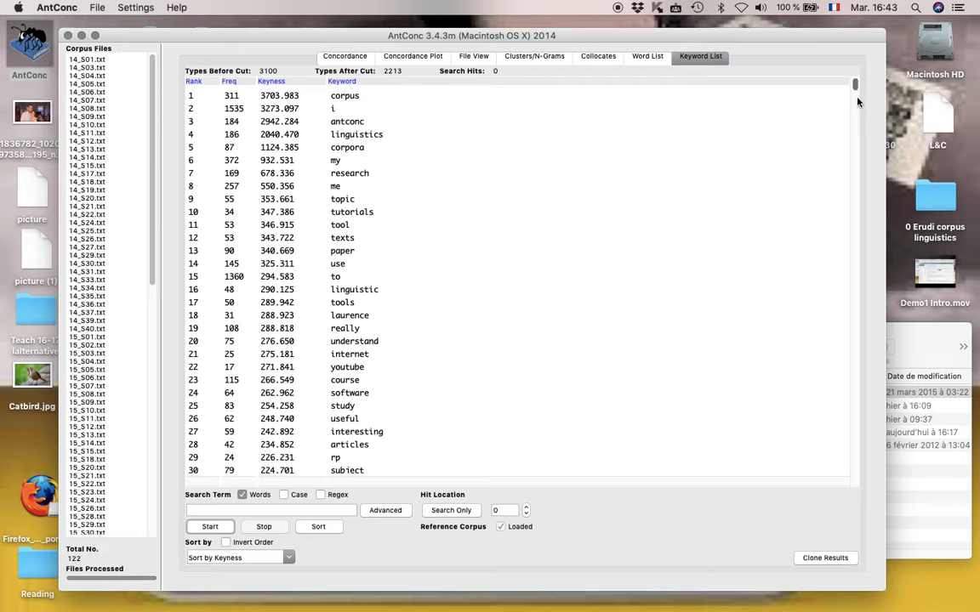
pyautogui.moveTo(856, 85); pyautogui.dragTo(855, 142)
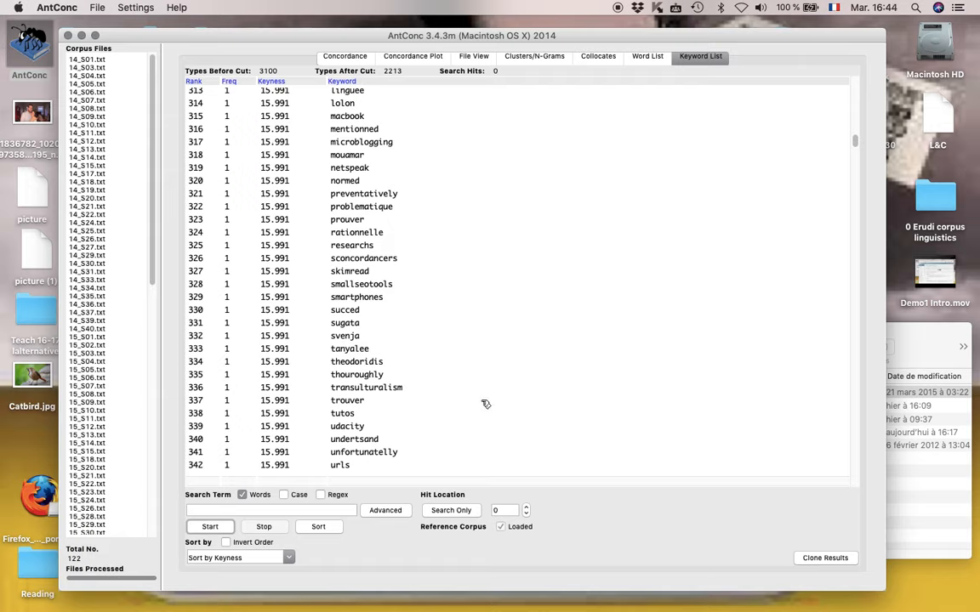
pyautogui.click(249, 511)
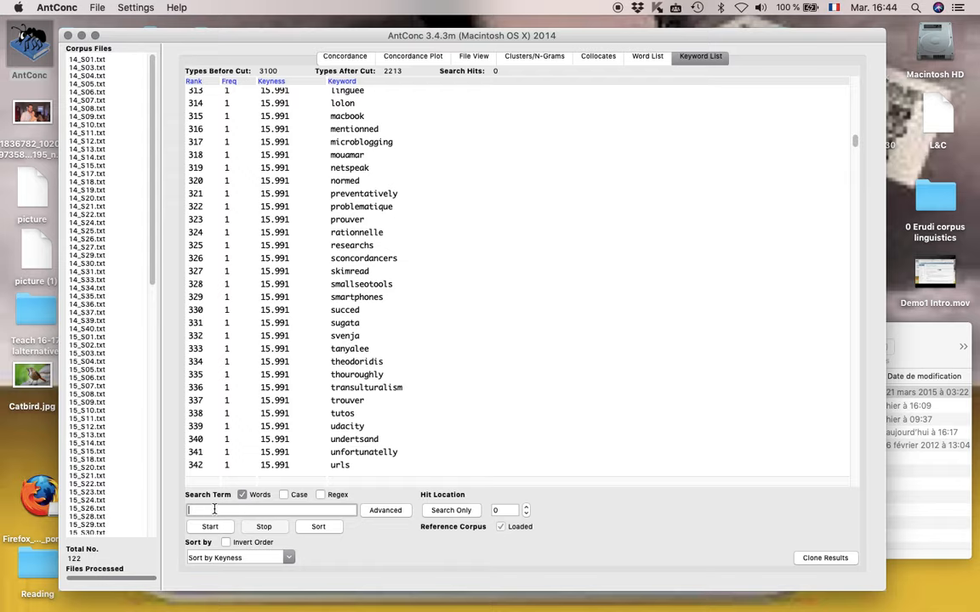
pyautogui.write('youtube')
pyautogui.press('Return')
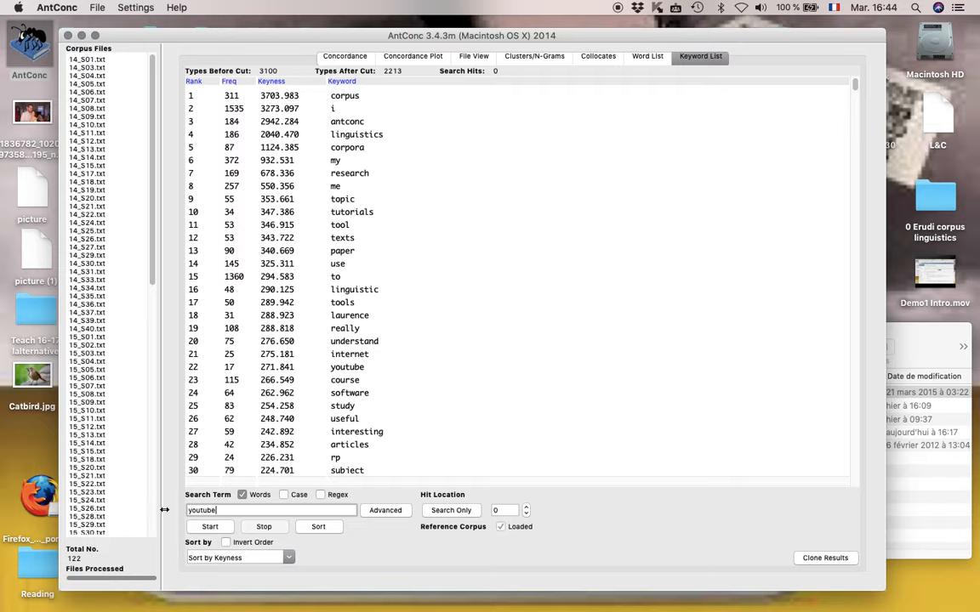
pyautogui.click(451, 511)
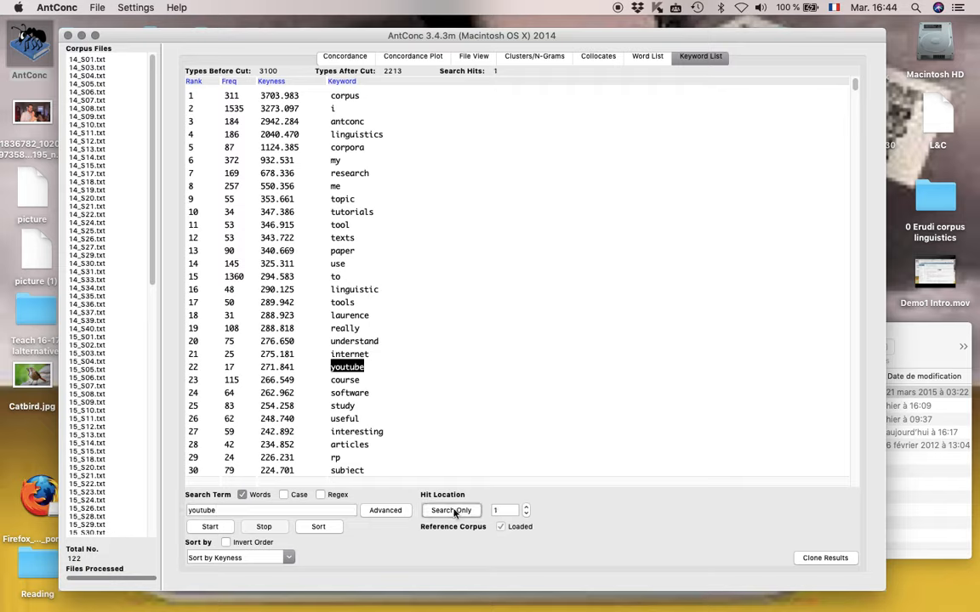